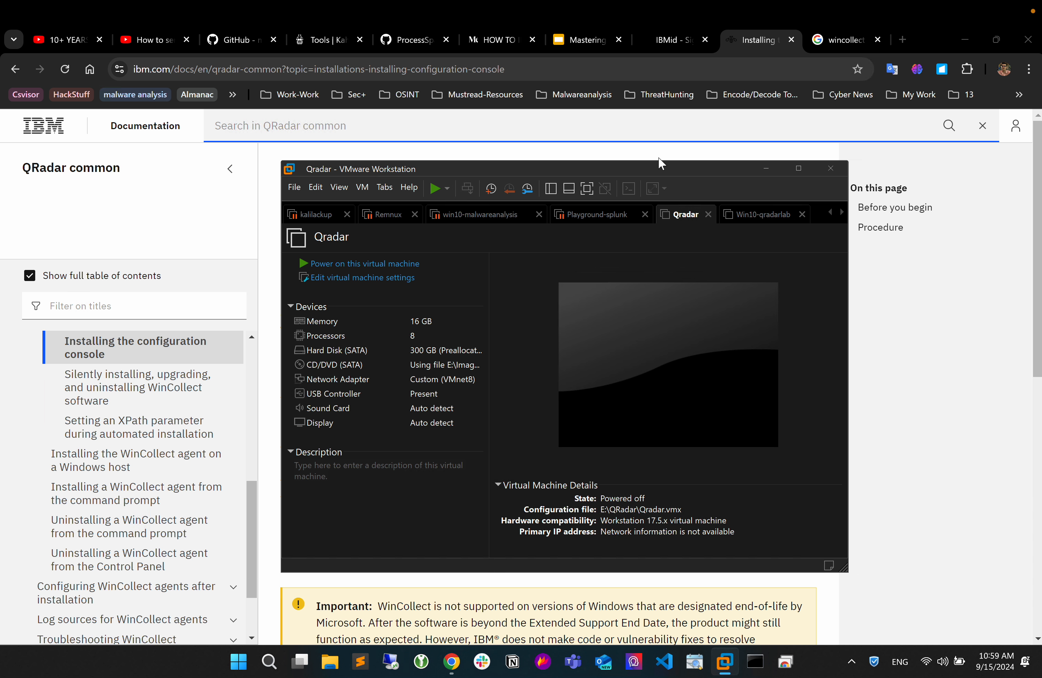
Reposition and slightly enlarge the VMware Workstation window, and show the library of virtual machines.
{"action": "left_click_drag", "start_coordinate": [671, 170], "coordinate": [646, 152]}
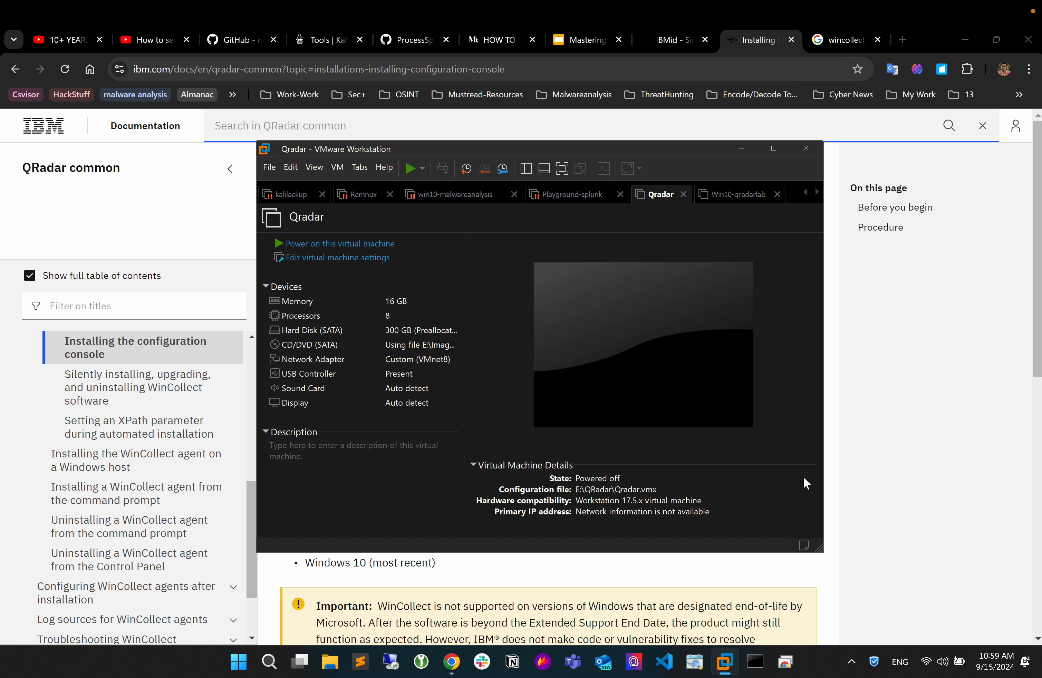
{"action": "left_click_drag", "start_coordinate": [829, 566], "coordinate": [843, 585]}
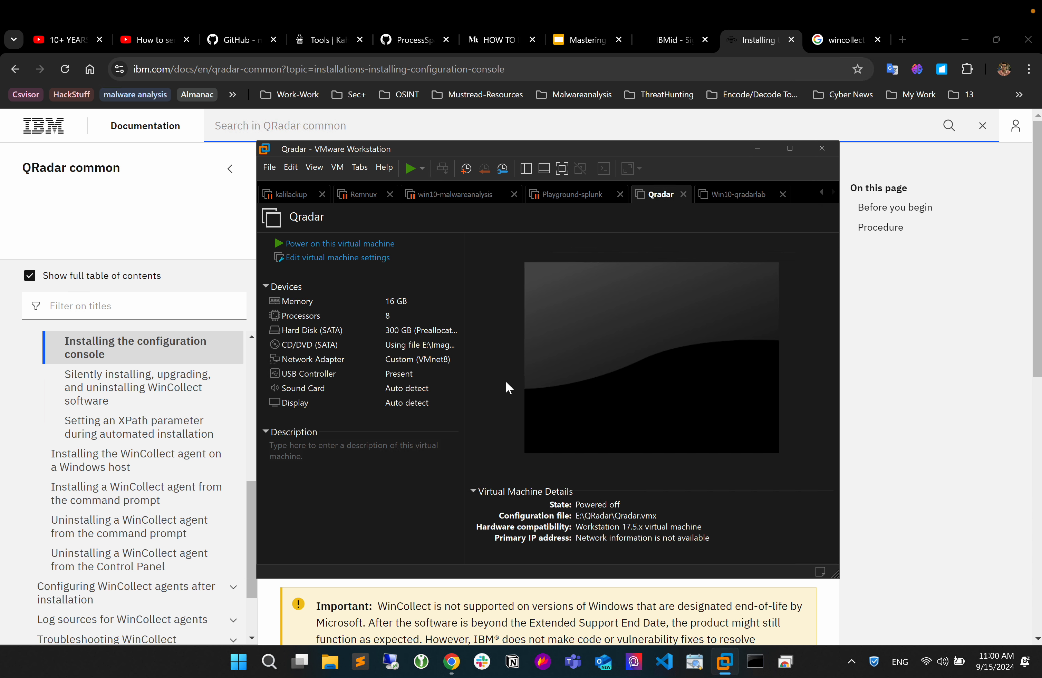
{"action": "left_click", "coordinate": [339, 170]}
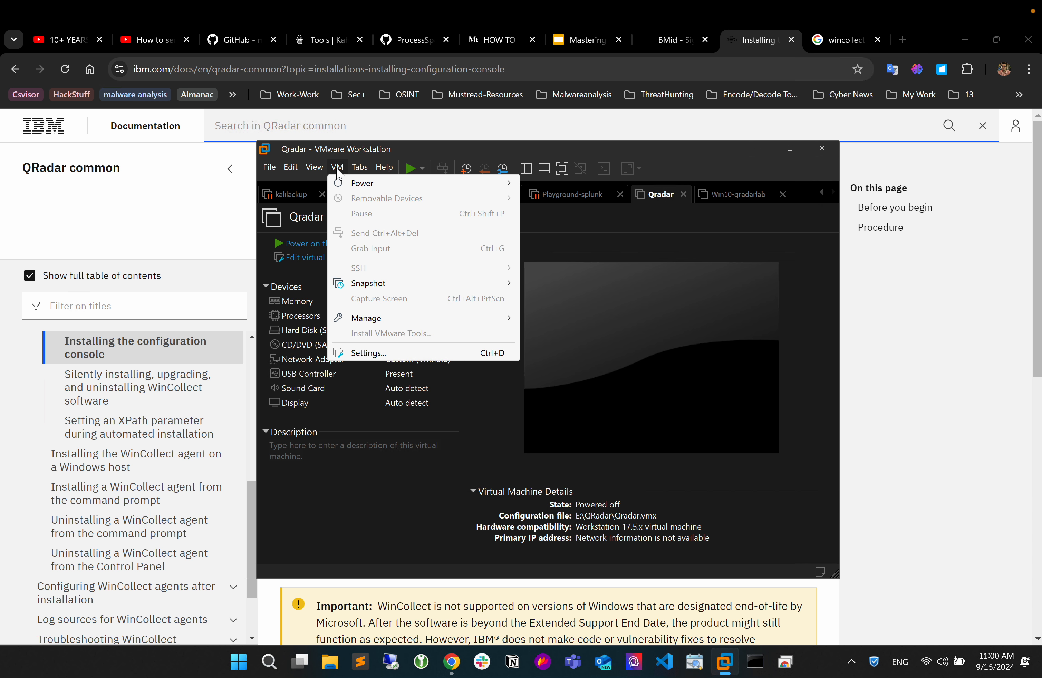
{"action": "left_click", "coordinate": [568, 249]}
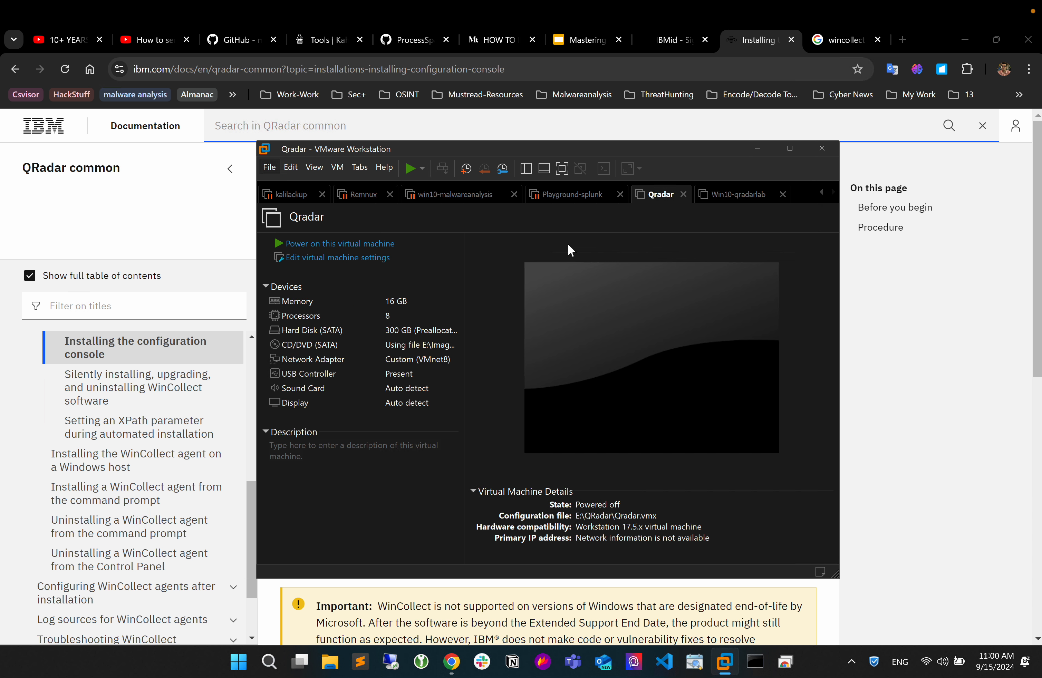
{"action": "left_click", "coordinate": [525, 168]}
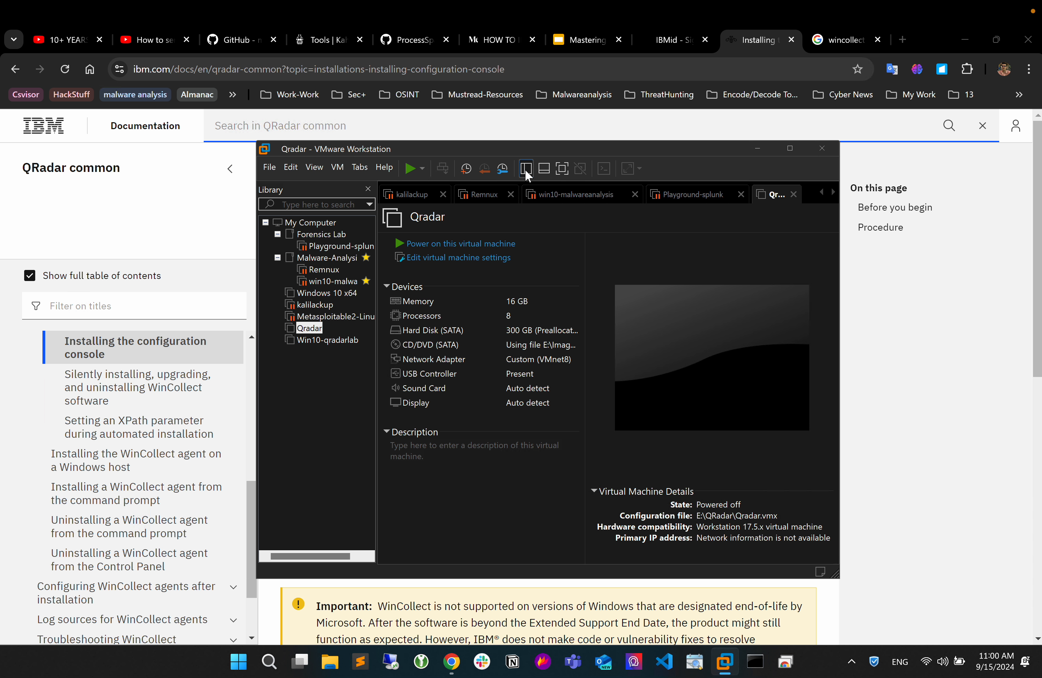
Start creating a new virtual machine with the Custom (advanced) configuration and Workstation 17.5.x hardware compatibility.
{"action": "left_click", "coordinate": [269, 167]}
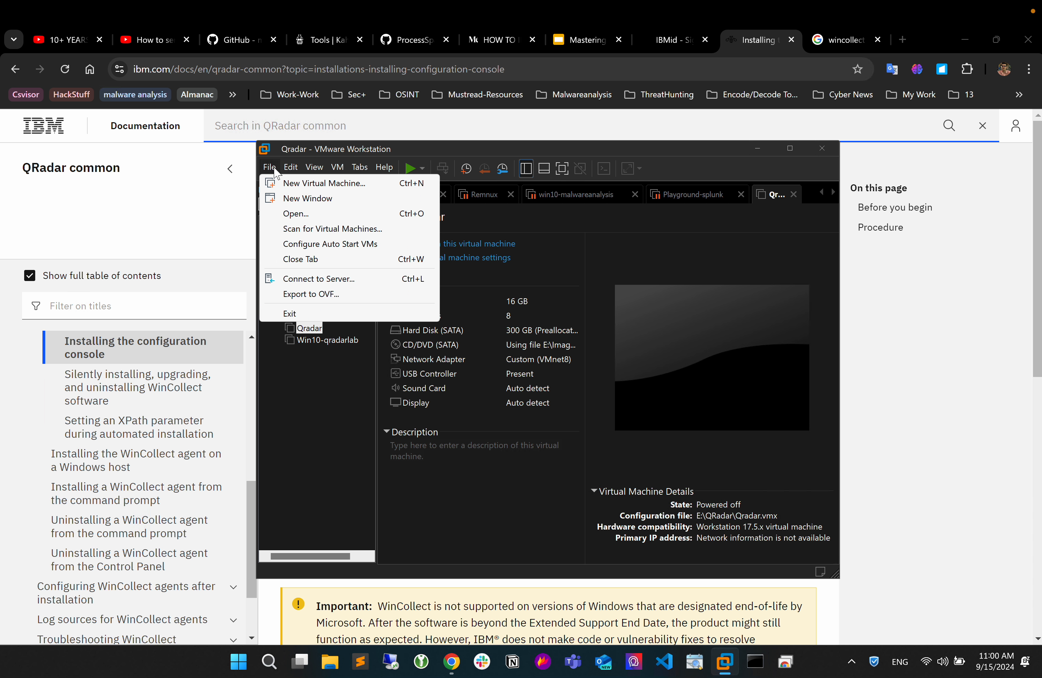
{"action": "left_click", "coordinate": [283, 184]}
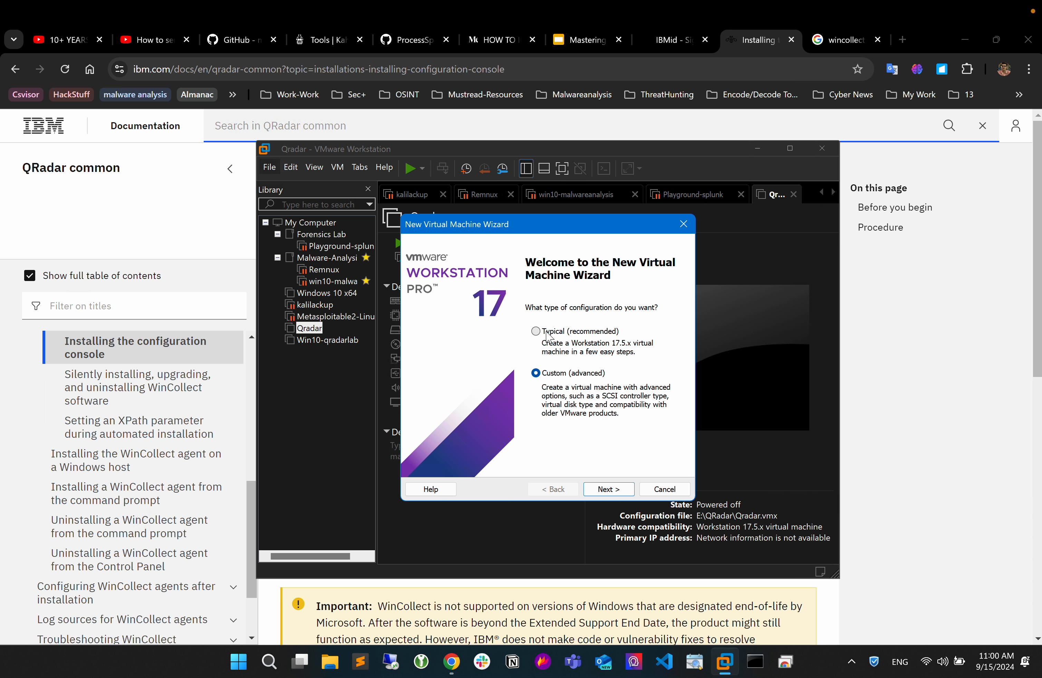
{"action": "left_click", "coordinate": [609, 489]}
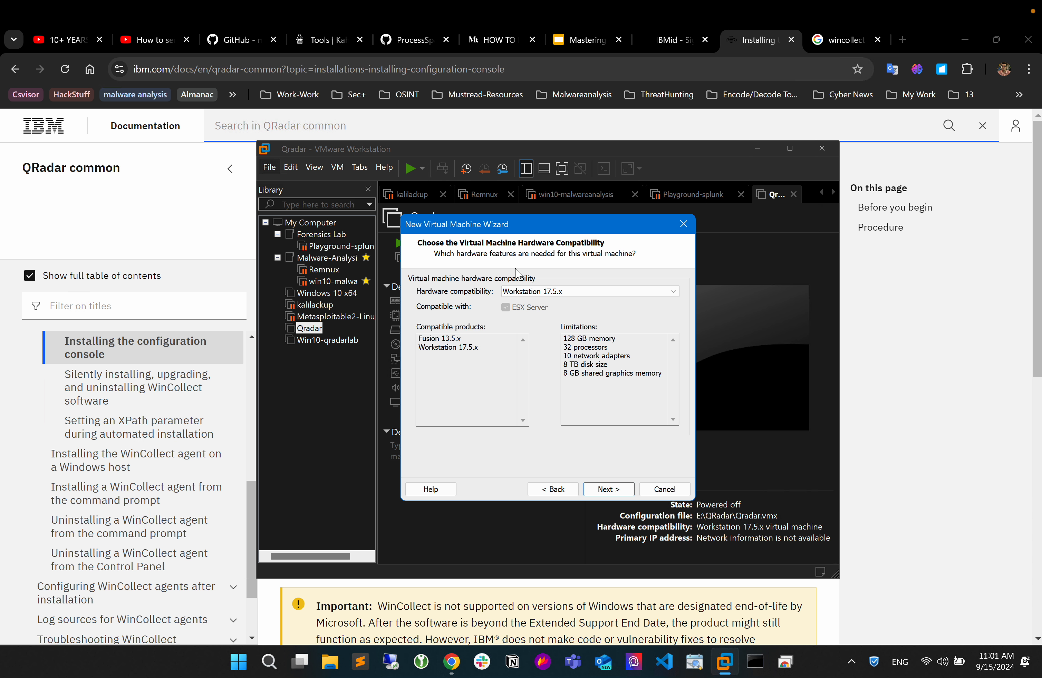
{"action": "left_click", "coordinate": [610, 490]}
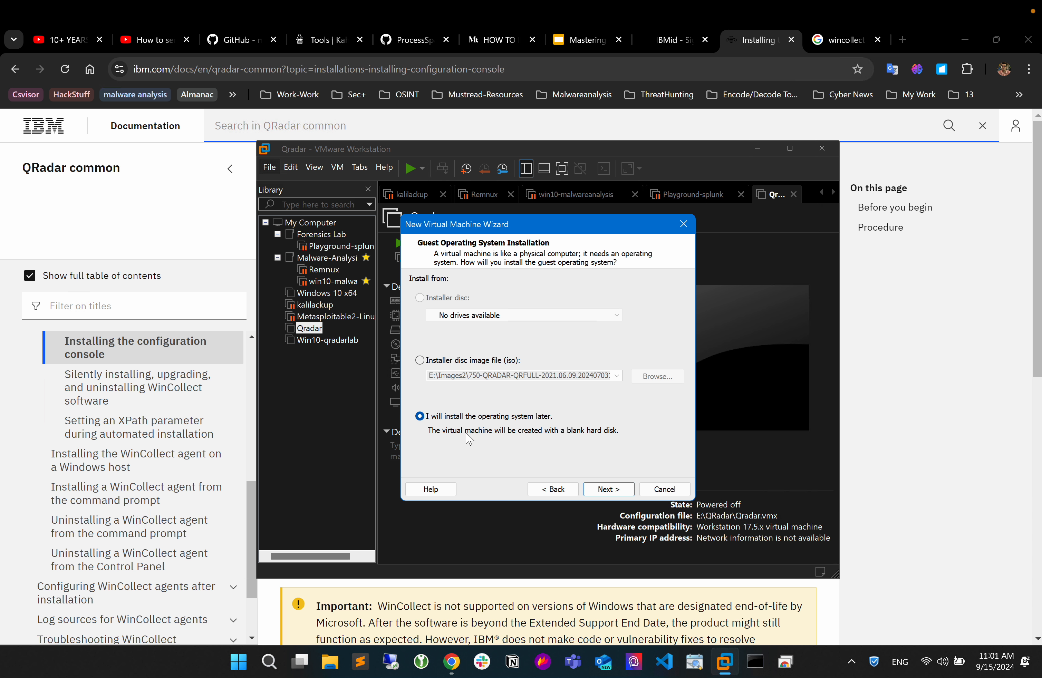
Choose to install the operating system later, with Red Hat Enterprise Linux 8 64-bit as guest and the default machine name and location.
{"action": "left_click", "coordinate": [609, 489]}
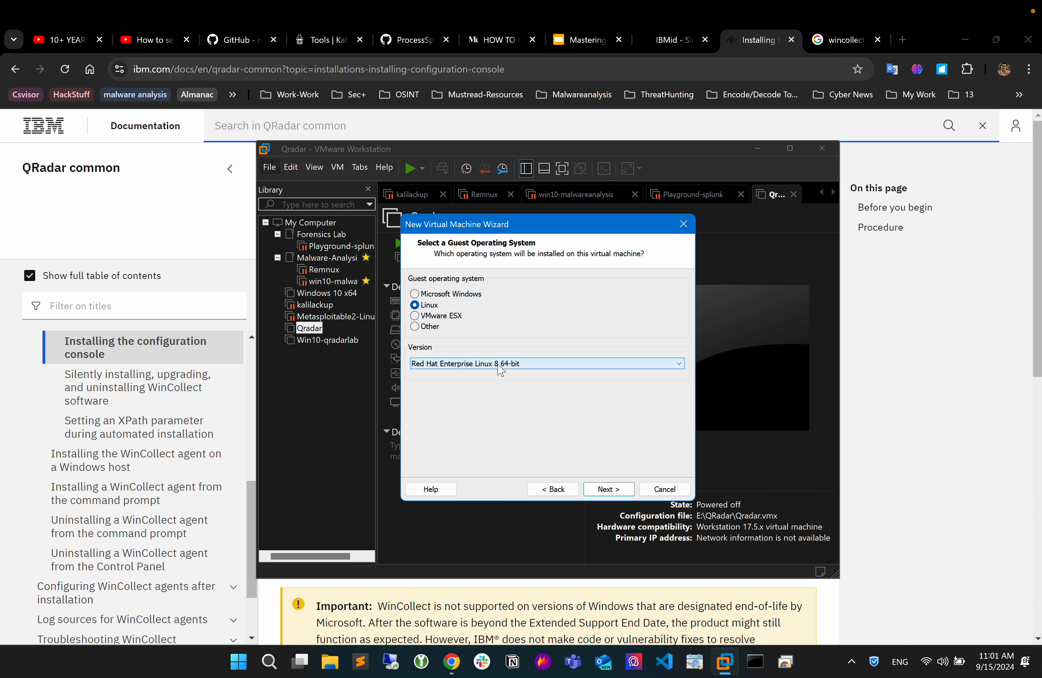
{"action": "left_click", "coordinate": [604, 490]}
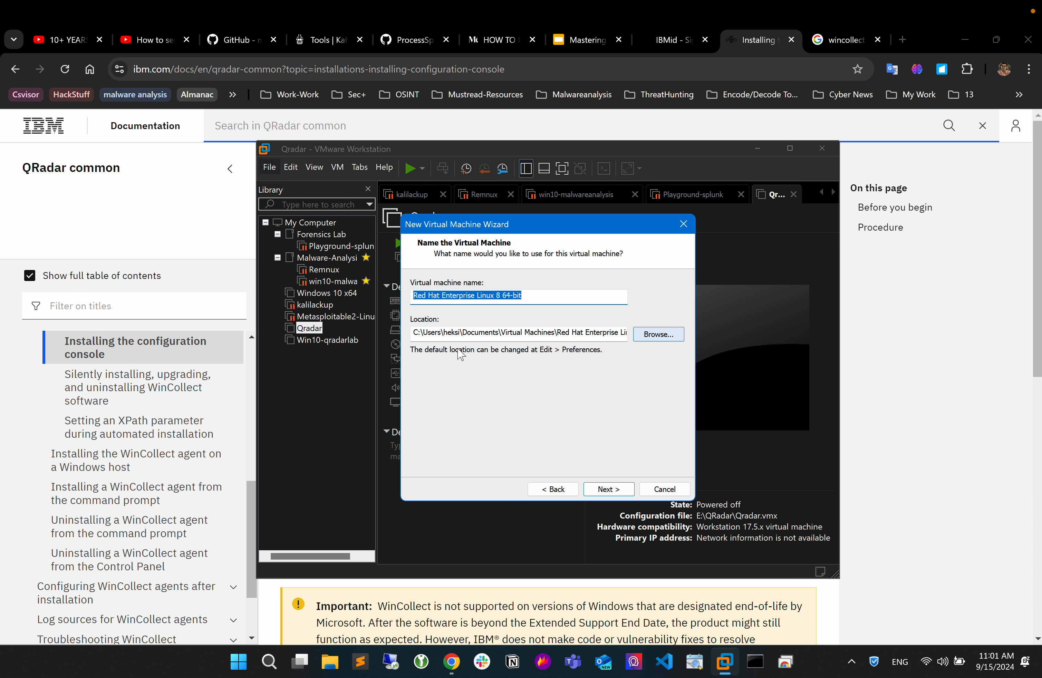
{"action": "left_click", "coordinate": [612, 493]}
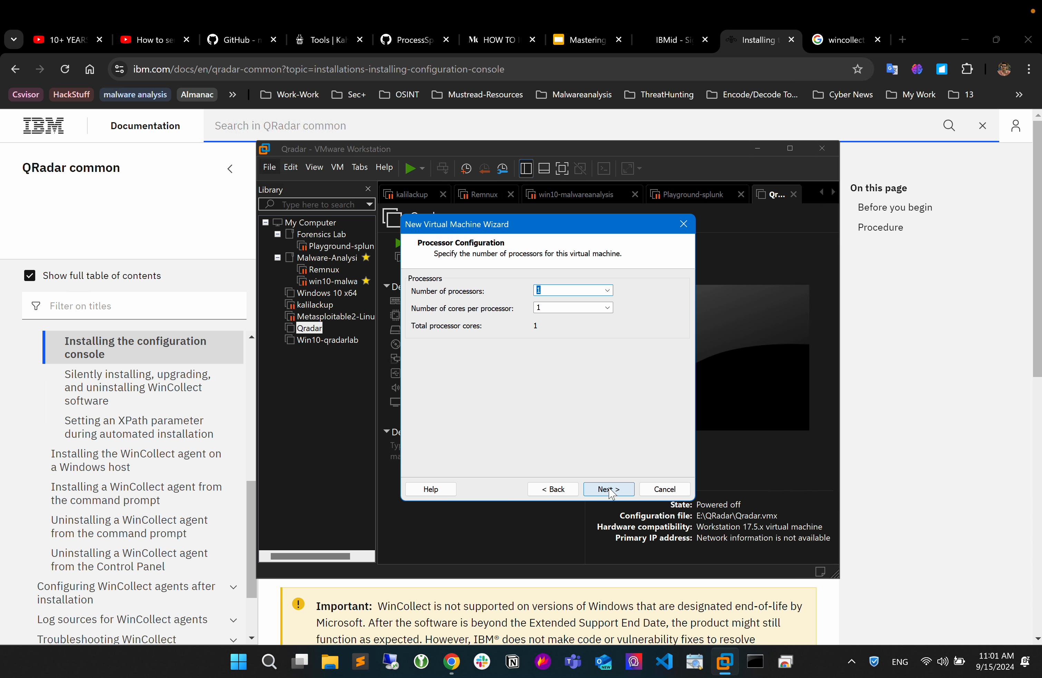
Set the number of processors for the new virtual machine to 4 and accept the processor configuration.
{"action": "left_click", "coordinate": [606, 292]}
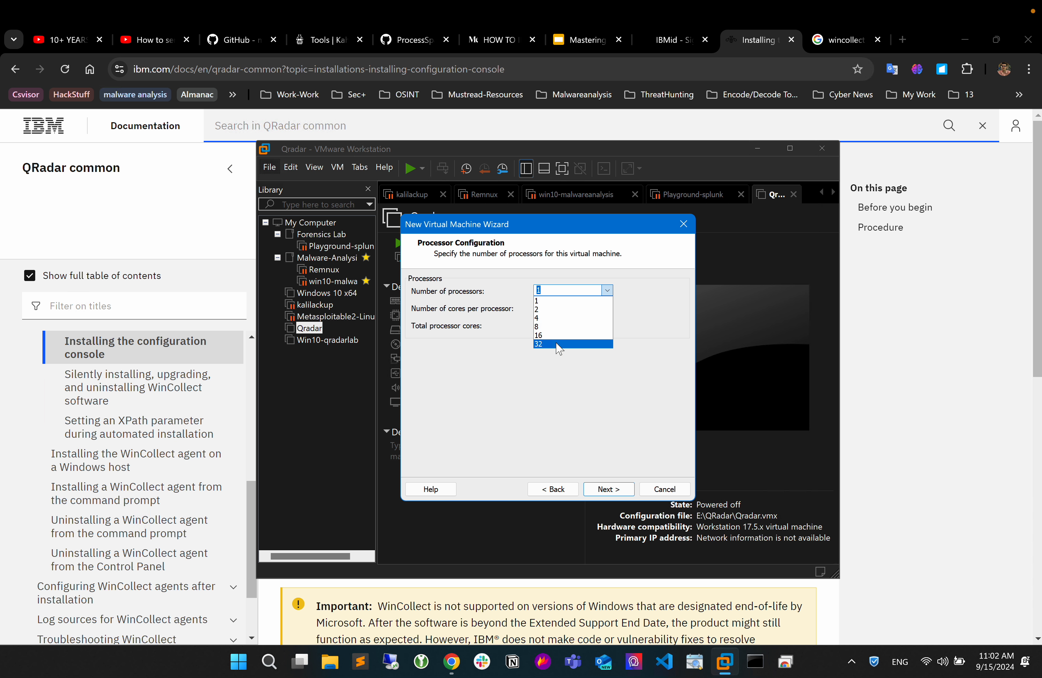
{"action": "left_click", "coordinate": [632, 295]}
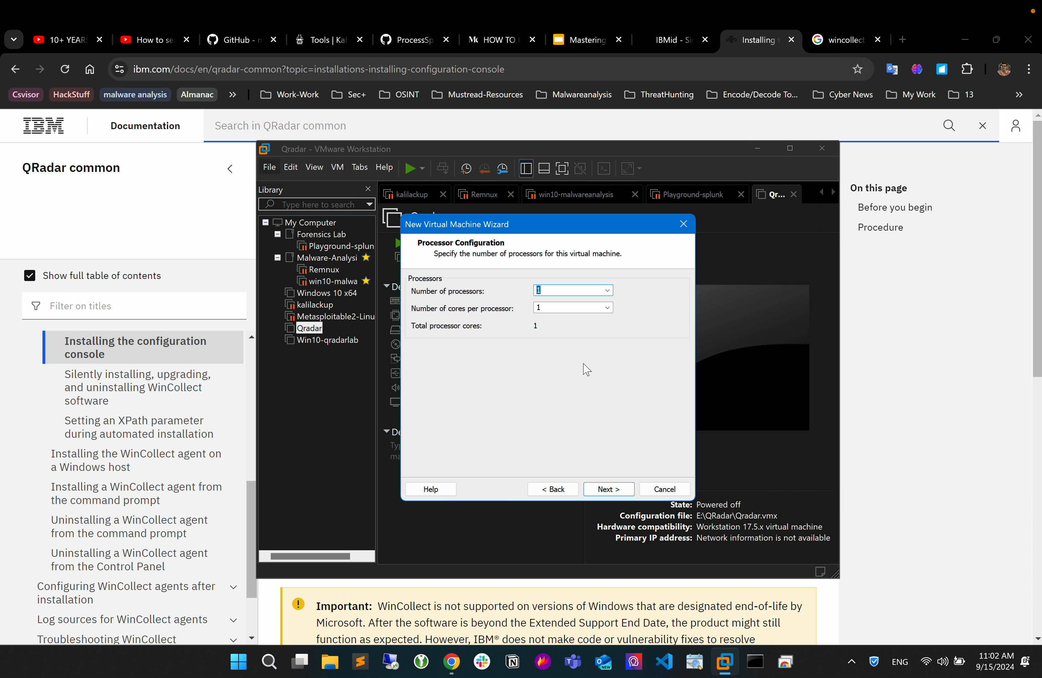
{"action": "left_click", "coordinate": [608, 291]}
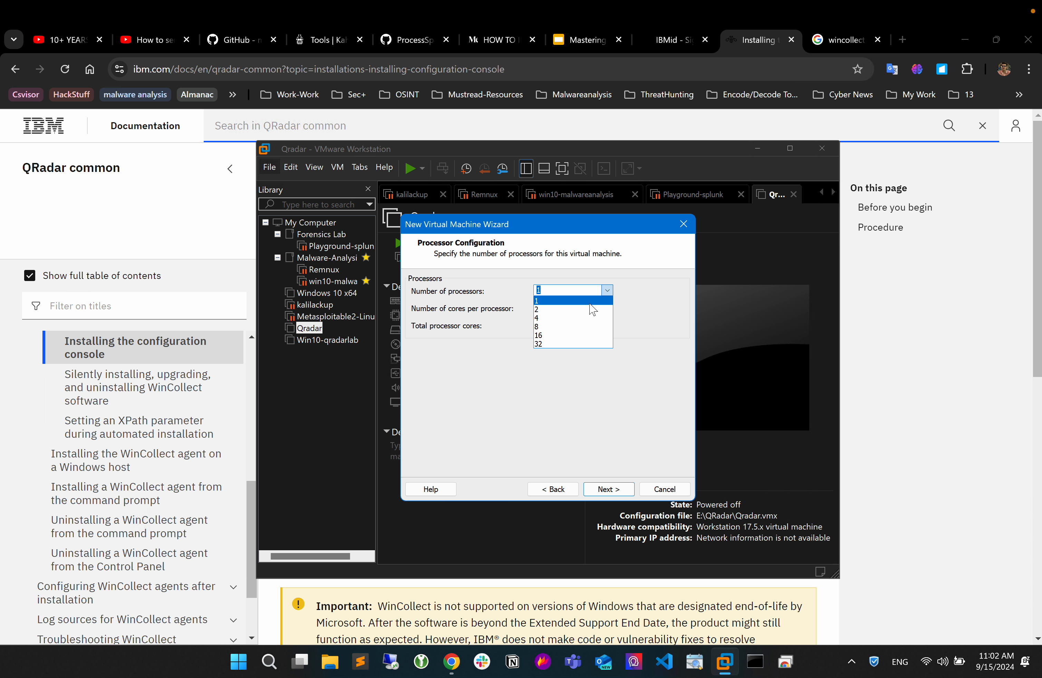
{"action": "left_click", "coordinate": [571, 318]}
{"action": "left_click", "coordinate": [607, 488]}
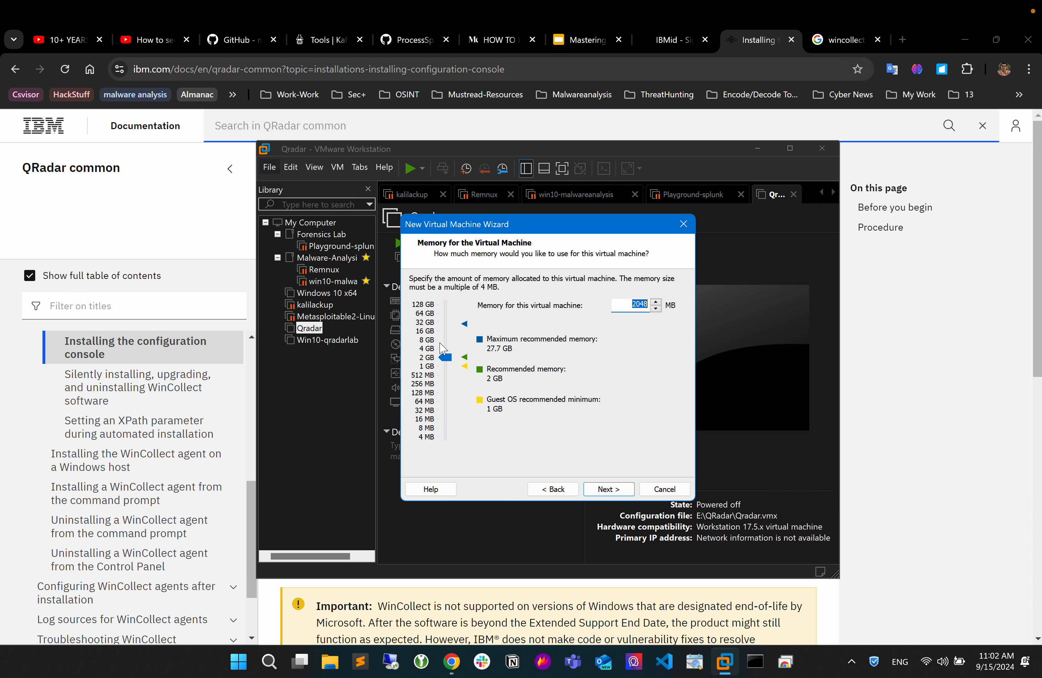
Allocate 16 GB (16384 MB) of memory to the new virtual machine and accept the memory setting.
{"action": "left_click", "coordinate": [427, 331]}
{"action": "left_click_drag", "start_coordinate": [534, 224], "coordinate": [225, 222]}
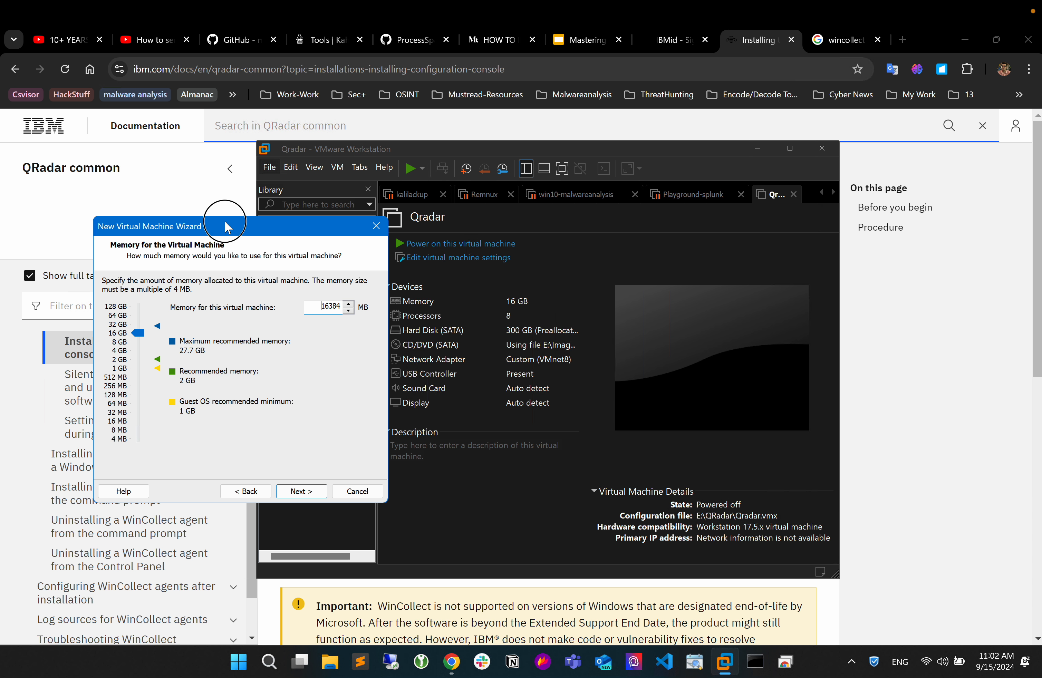
{"action": "left_click_drag", "start_coordinate": [225, 221], "coordinate": [433, 231]}
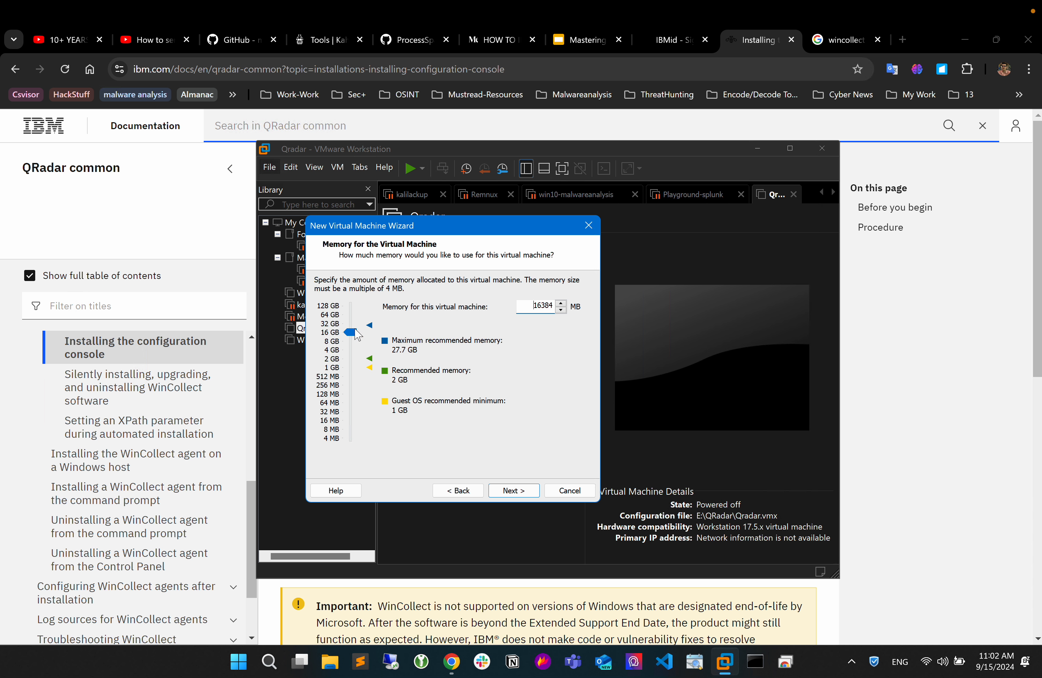
{"action": "left_click_drag", "start_coordinate": [439, 232], "coordinate": [558, 233]}
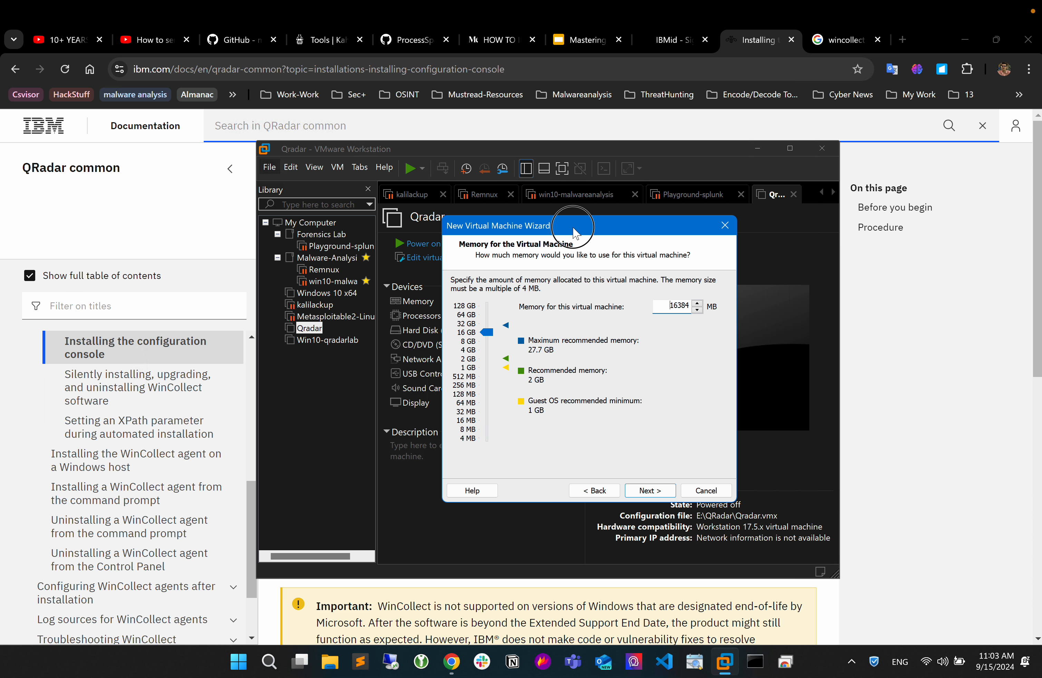
{"action": "left_click", "coordinate": [652, 491]}
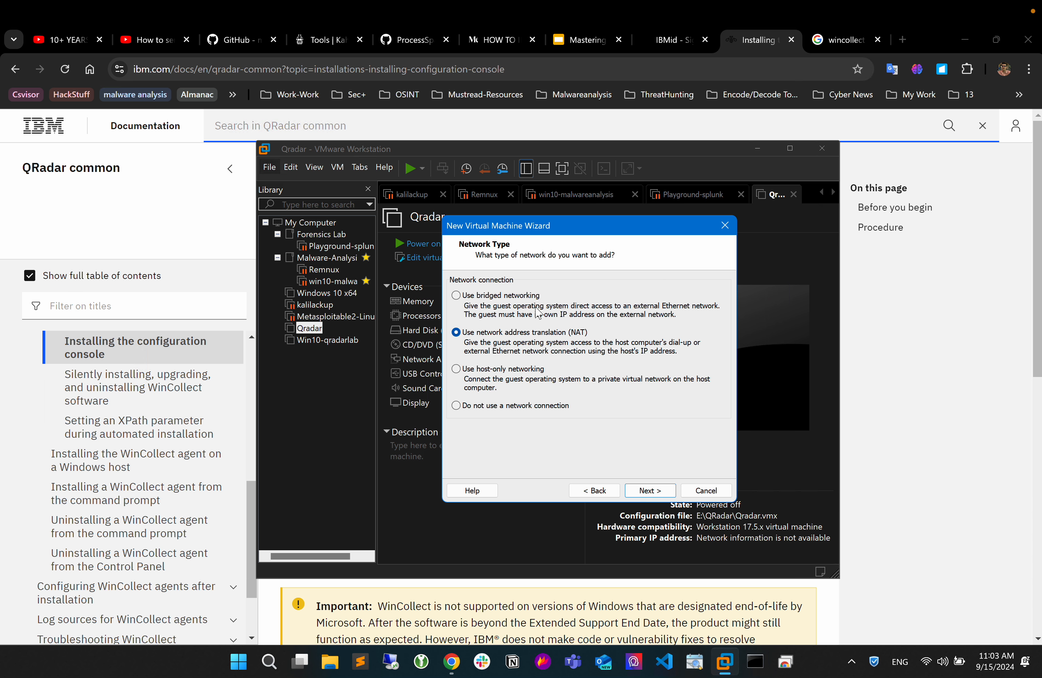
Accept network address translation (NAT) as the network type and LSI Logic as the SCSI controller.
{"action": "left_click_drag", "start_coordinate": [617, 234], "coordinate": [550, 235]}
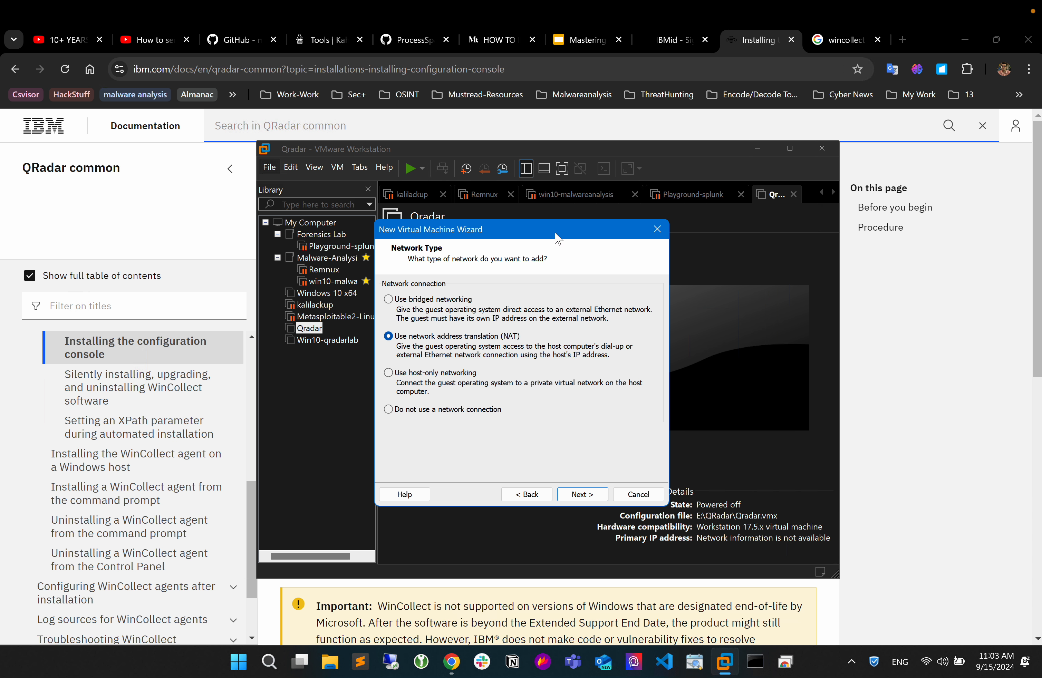
{"action": "mouse_move", "coordinate": [553, 234]}
{"action": "left_mouse_down"}
{"action": "mouse_move", "coordinate": [611, 249]}
{"action": "mouse_move", "coordinate": [562, 245]}
{"action": "left_mouse_up"}
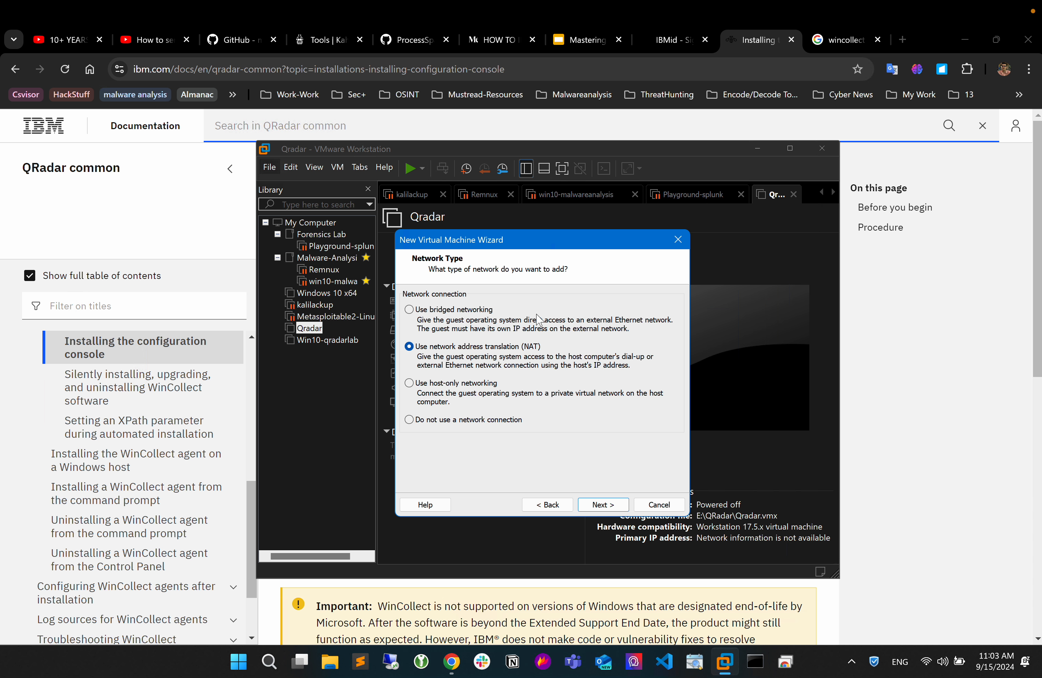
{"action": "mouse_move", "coordinate": [586, 246]}
{"action": "left_mouse_down"}
{"action": "mouse_move", "coordinate": [607, 259]}
{"action": "mouse_move", "coordinate": [596, 281]}
{"action": "mouse_move", "coordinate": [569, 249]}
{"action": "left_mouse_up"}
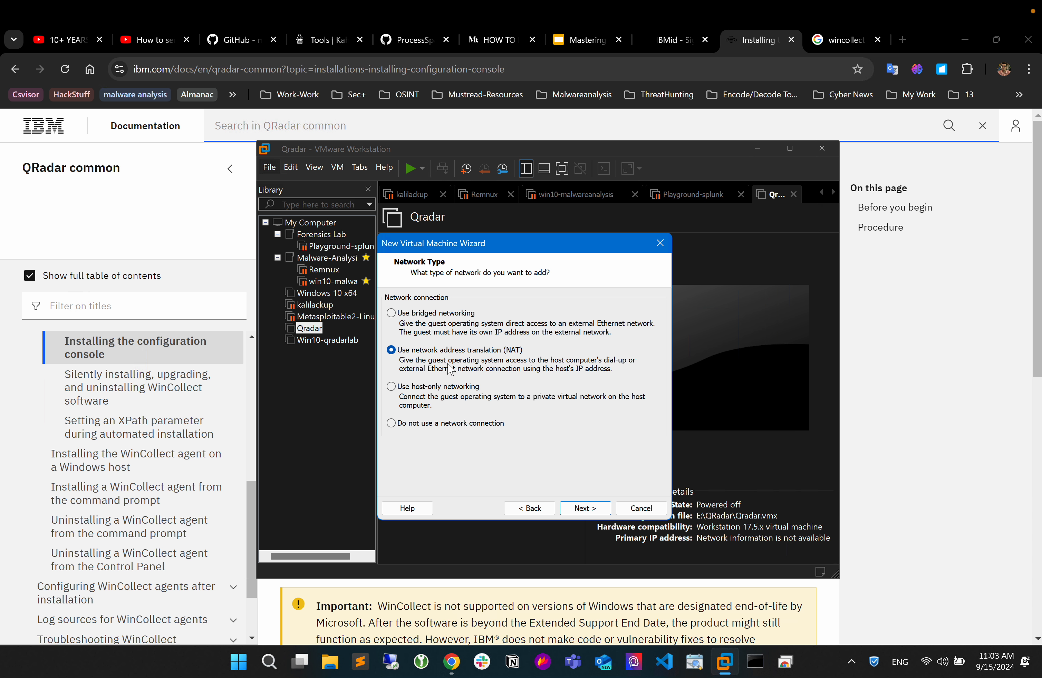
{"action": "left_click", "coordinate": [589, 512]}
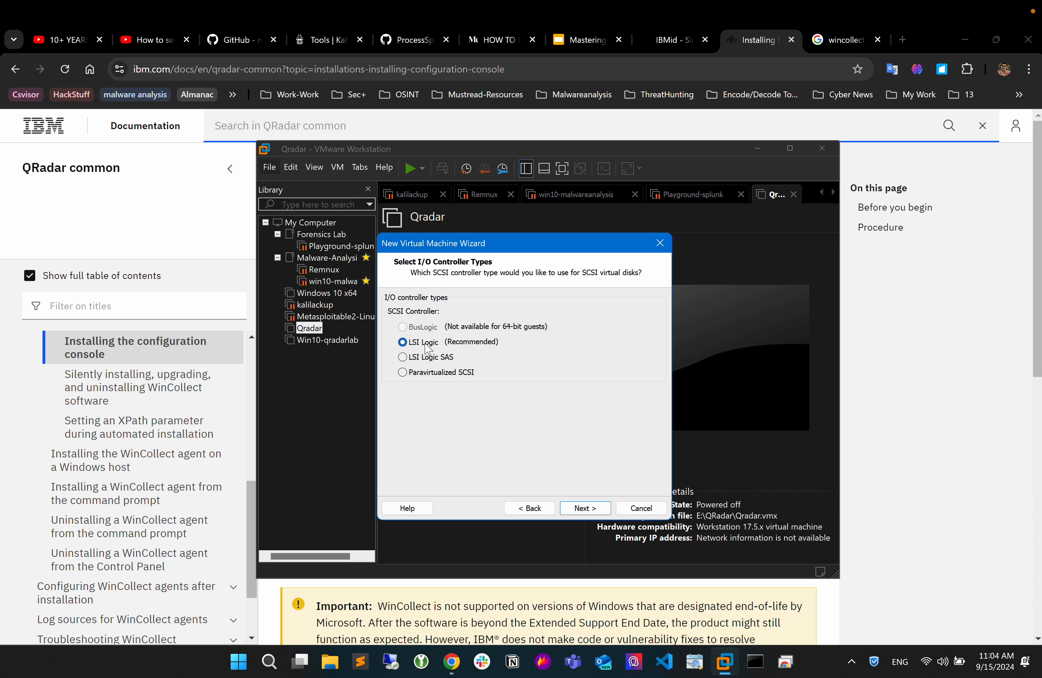
{"action": "left_click", "coordinate": [584, 511]}
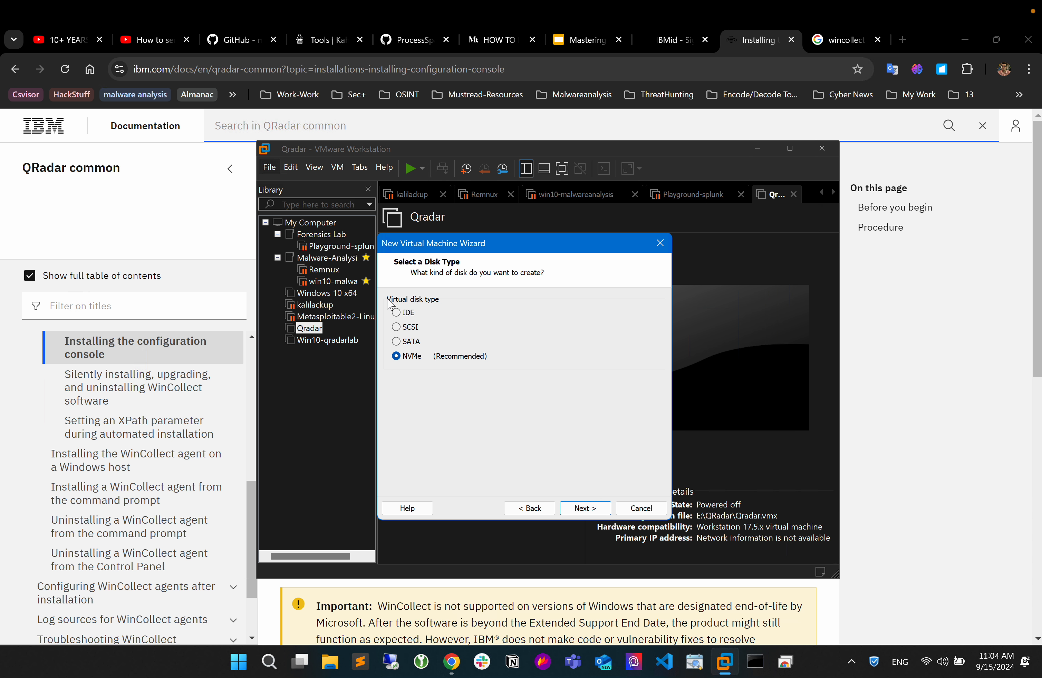
Choose SATA as the virtual disk type and the option to create a new virtual disk.
{"action": "left_click", "coordinate": [399, 344]}
{"action": "left_click", "coordinate": [586, 507]}
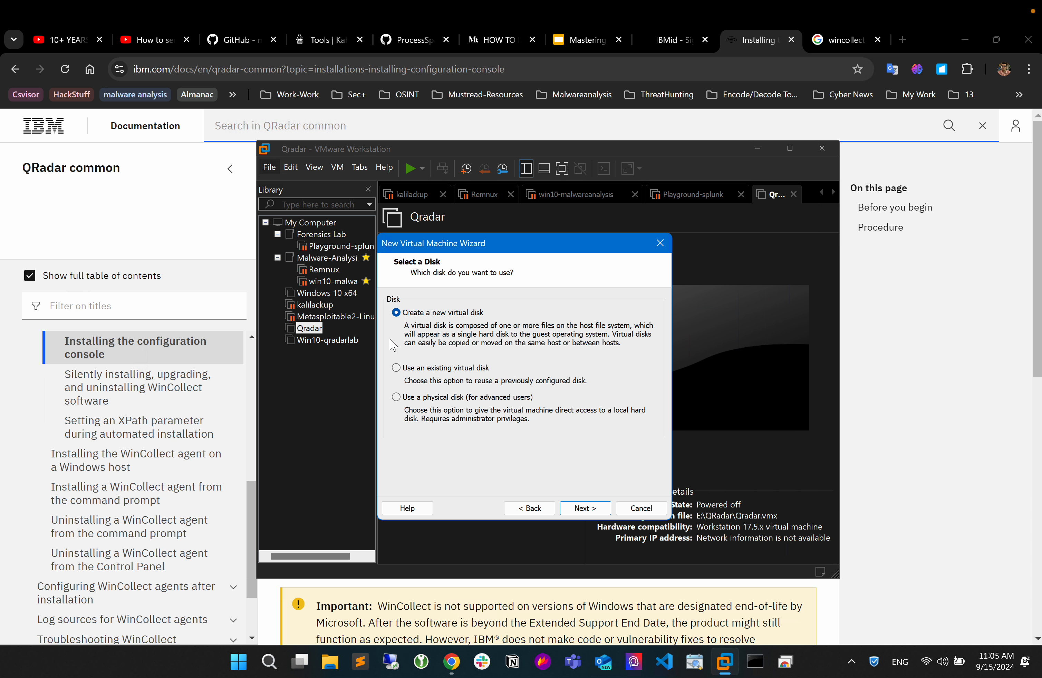
{"action": "left_click", "coordinate": [396, 368]}
{"action": "left_click", "coordinate": [400, 314]}
{"action": "left_click", "coordinate": [586, 509]}
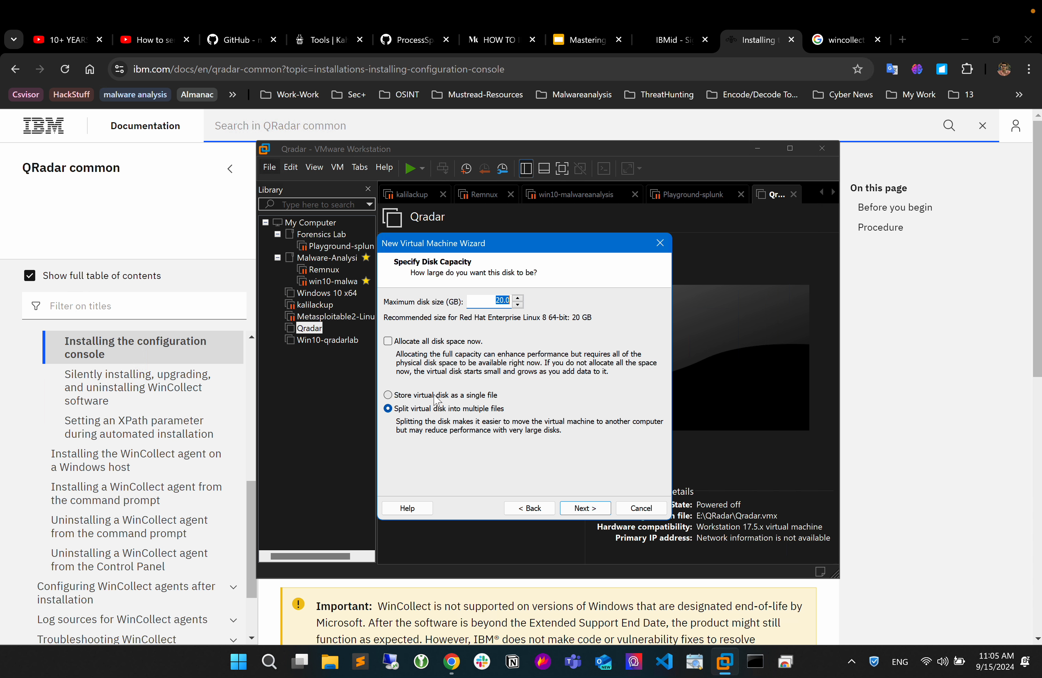
Allocate all disk space now, store the virtual disk as a single file, and accept the default disk file name.
{"action": "left_click", "coordinate": [388, 341]}
{"action": "left_click", "coordinate": [453, 394]}
{"action": "left_click", "coordinate": [583, 509]}
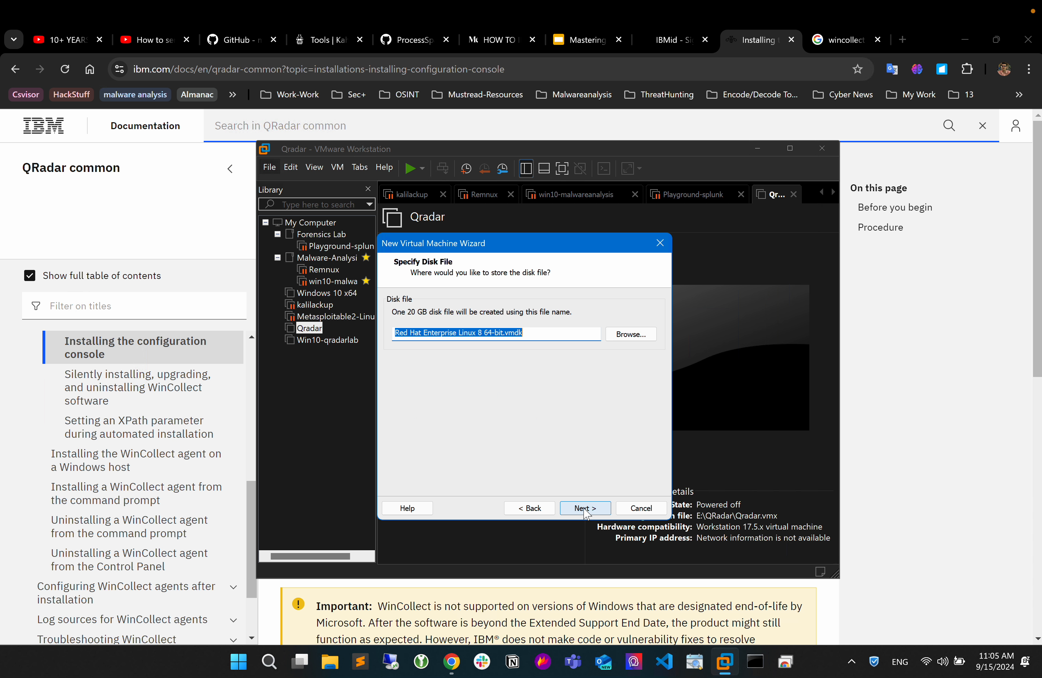
{"action": "left_click", "coordinate": [583, 508]}
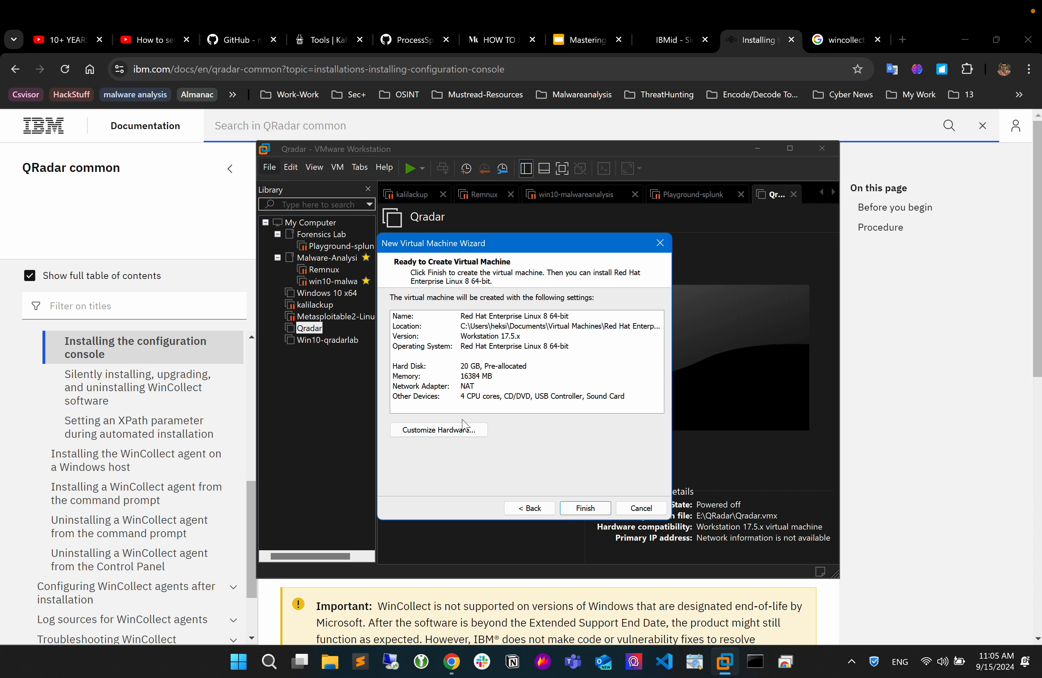
Review the summary of the new virtual machine's settings and cancel its creation.
{"action": "left_click_drag", "start_coordinate": [517, 250], "coordinate": [566, 215]}
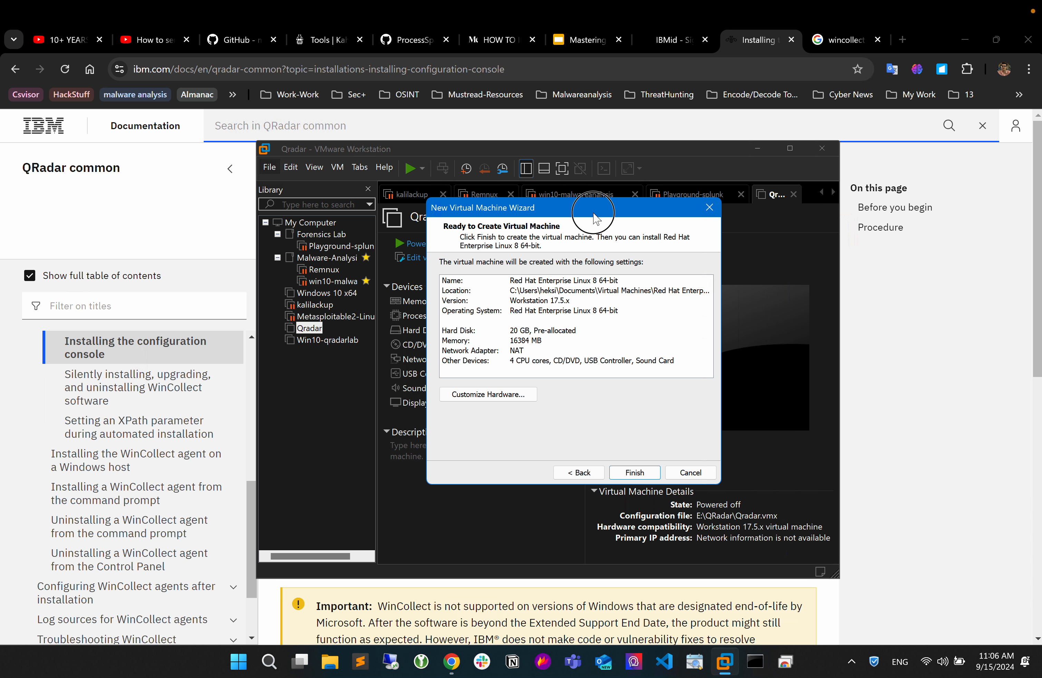
{"action": "mouse_move", "coordinate": [593, 206]}
{"action": "left_mouse_down"}
{"action": "mouse_move", "coordinate": [565, 220]}
{"action": "mouse_move", "coordinate": [578, 203]}
{"action": "left_mouse_up"}
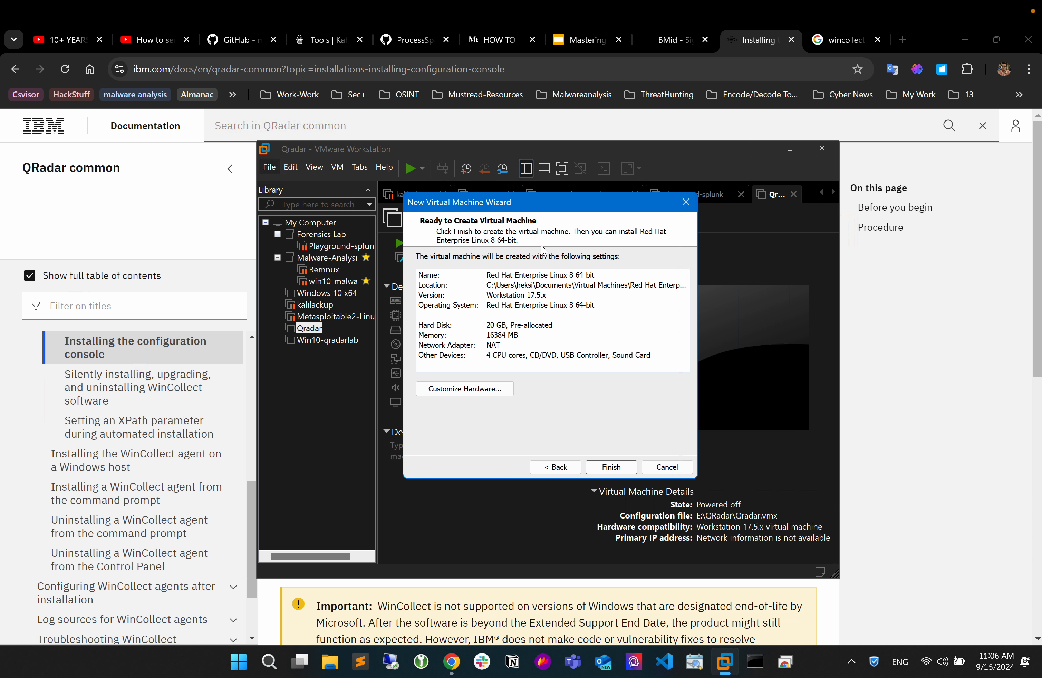
{"action": "left_click_drag", "start_coordinate": [579, 200], "coordinate": [547, 203]}
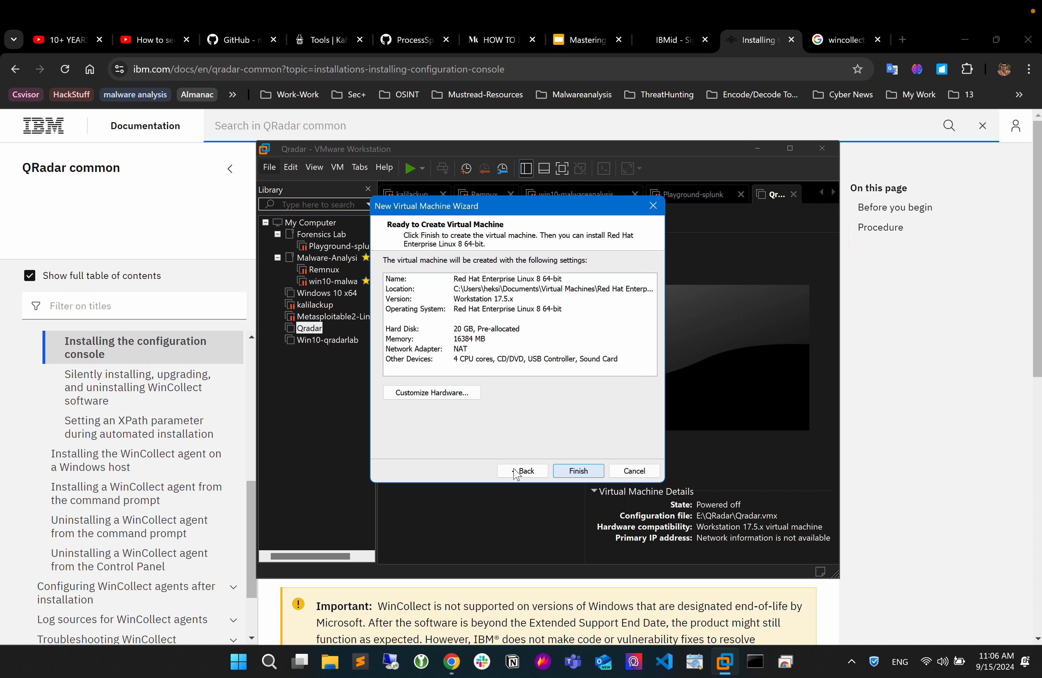
{"action": "left_click", "coordinate": [629, 471]}
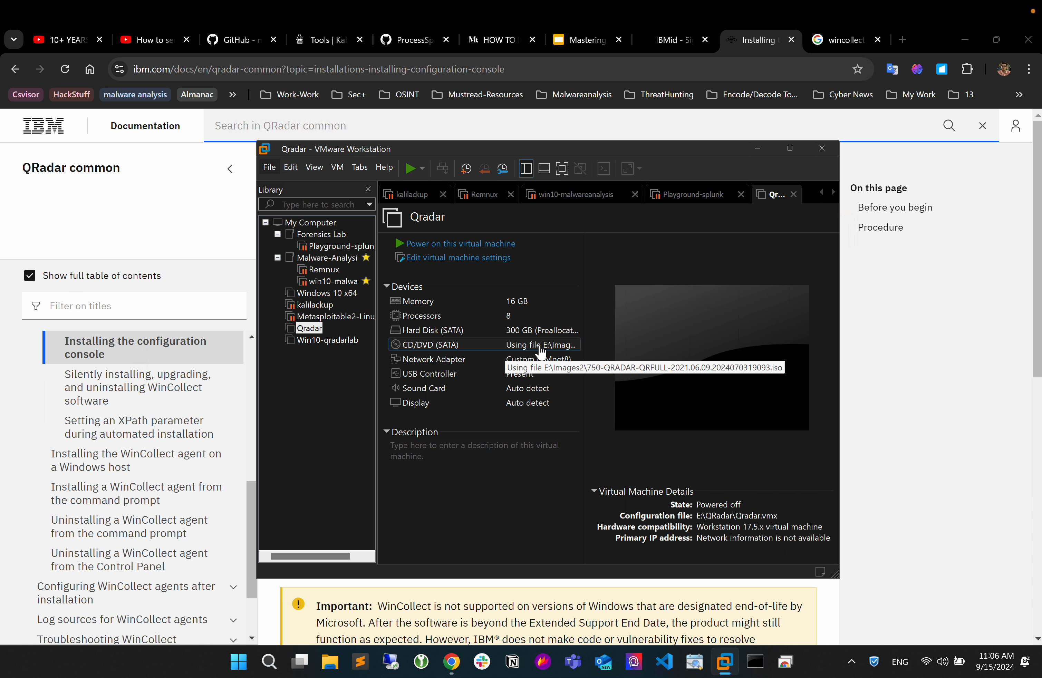
Examine the ISO image and power-on connection of the CD/DVD drive in the Qradar virtual machine's settings.
{"action": "right_click", "coordinate": [308, 330]}
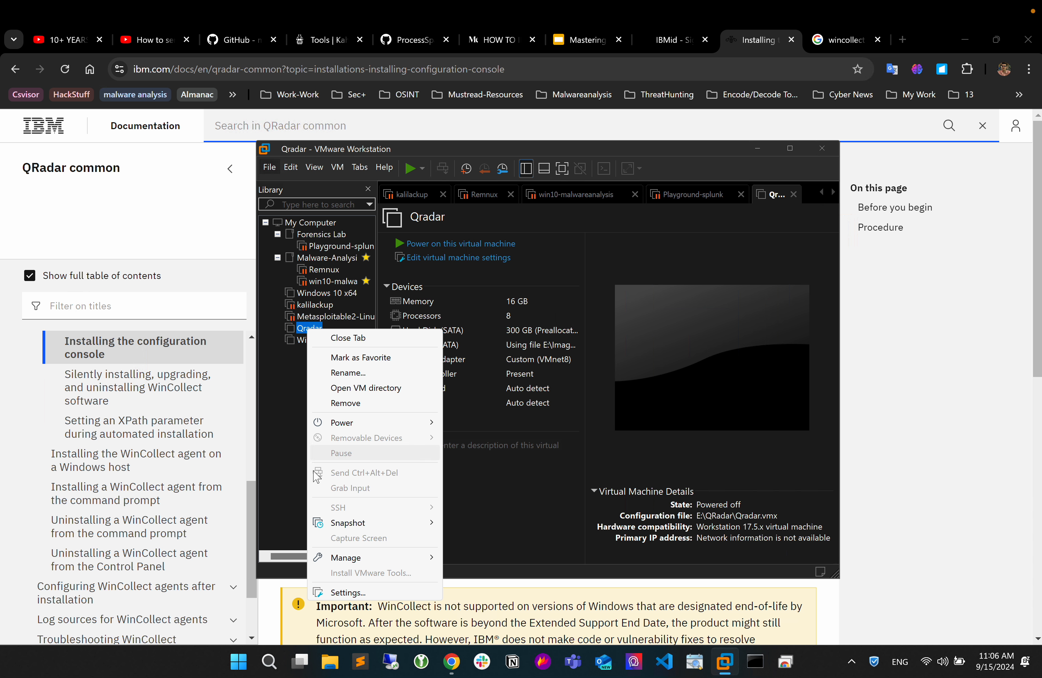
{"action": "left_click", "coordinate": [337, 592]}
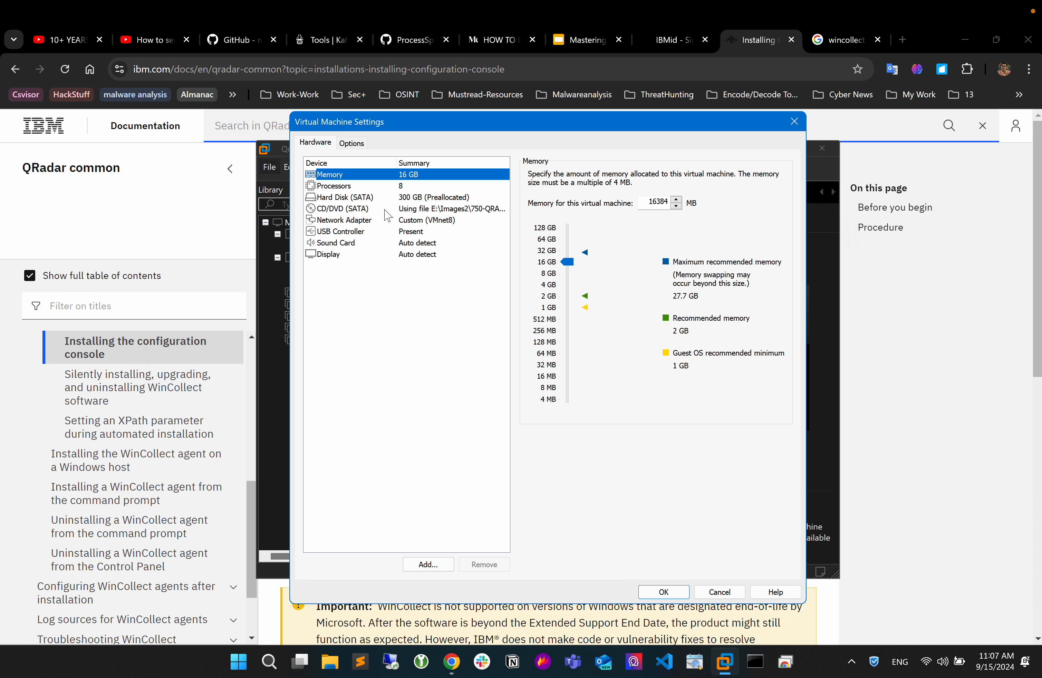
{"action": "left_click", "coordinate": [385, 210]}
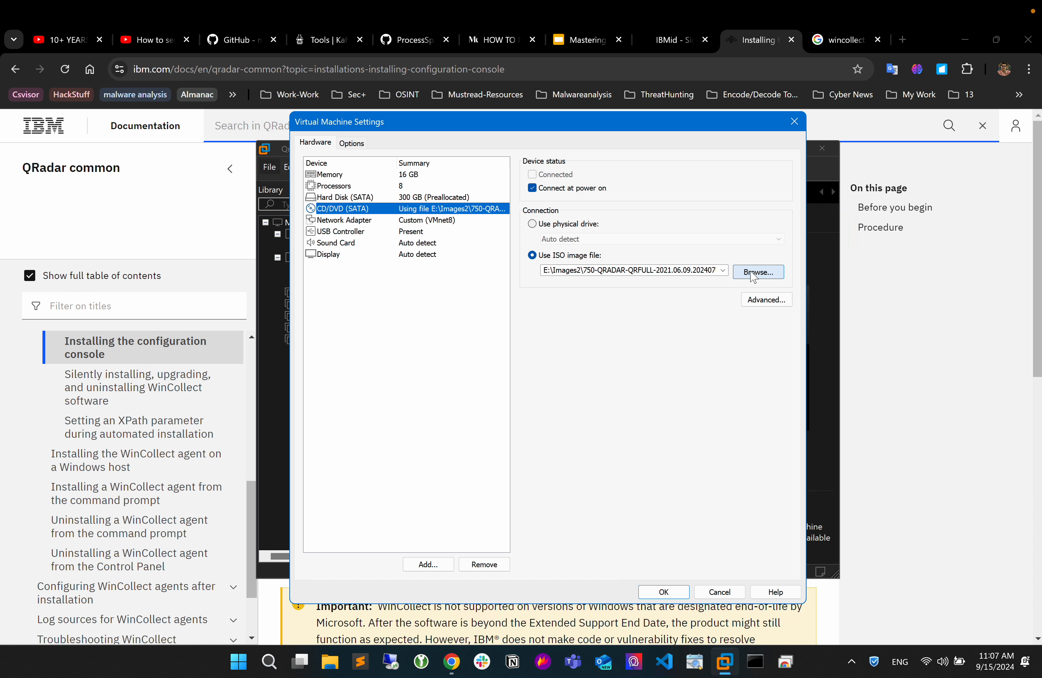
{"action": "left_click", "coordinate": [663, 590]}
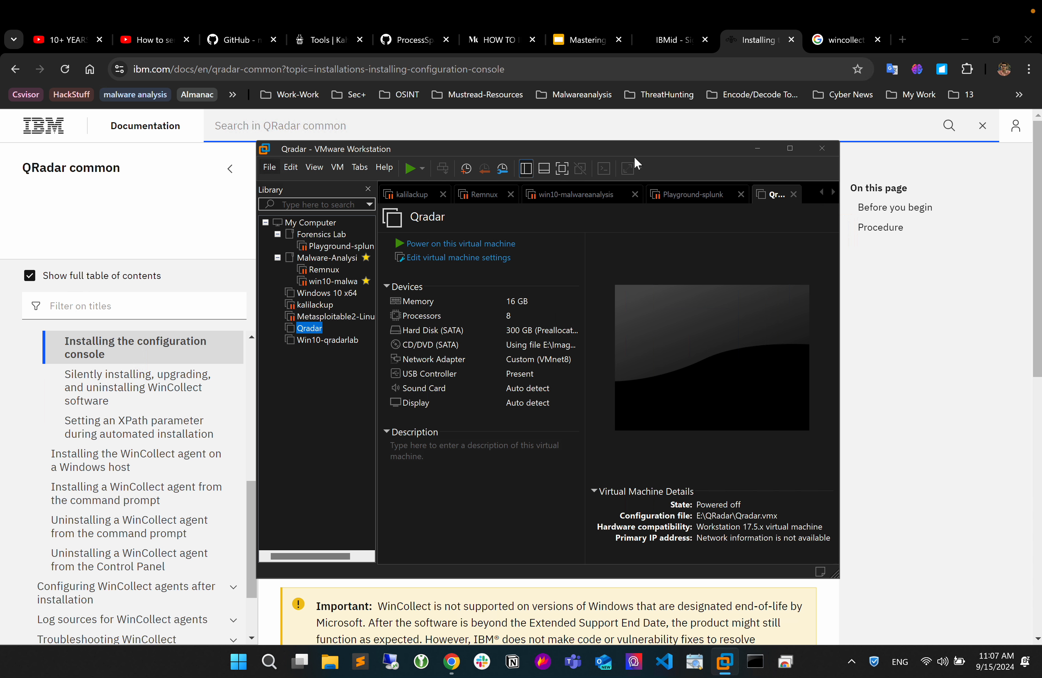
Move the virtual machine window off the documentation, then switch to Chrome and go to the start of the QRadar table of contents.
{"action": "left_click_drag", "start_coordinate": [646, 158], "coordinate": [624, 118]}
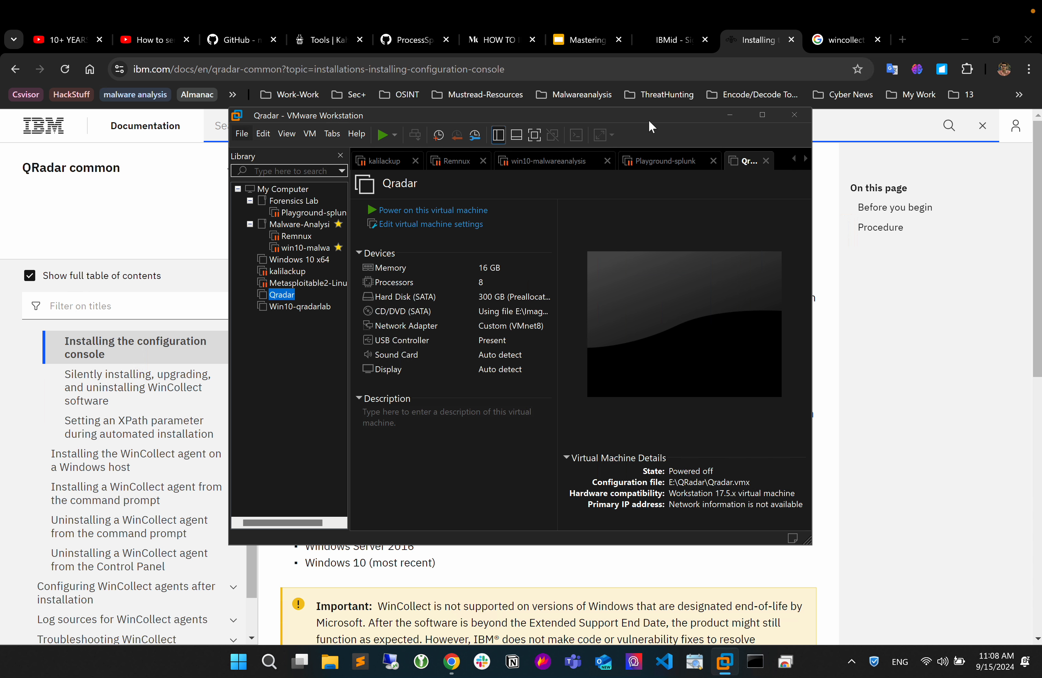
{"action": "left_click_drag", "start_coordinate": [656, 114], "coordinate": [708, 110]}
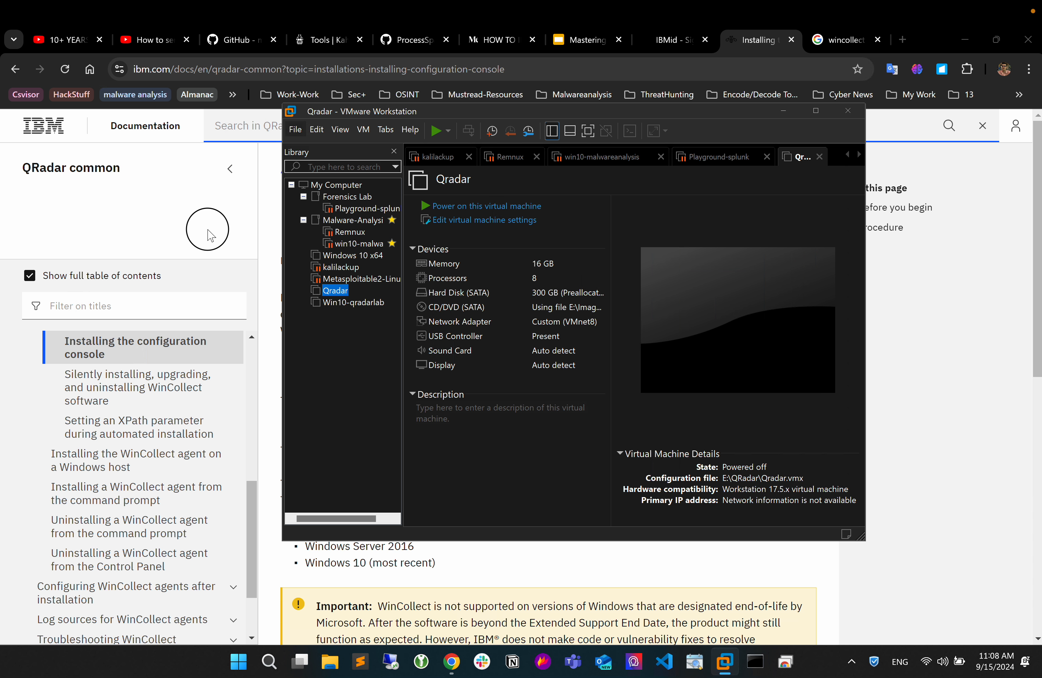
{"action": "left_click", "coordinate": [211, 238]}
{"action": "left_click_drag", "start_coordinate": [248, 501], "coordinate": [258, 359]}
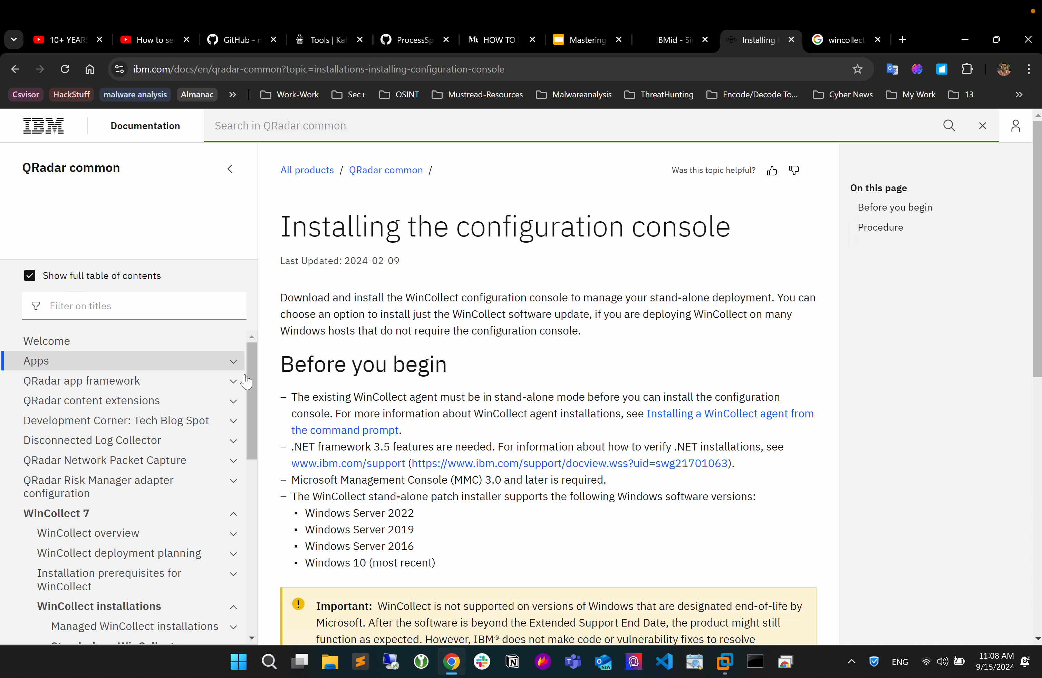